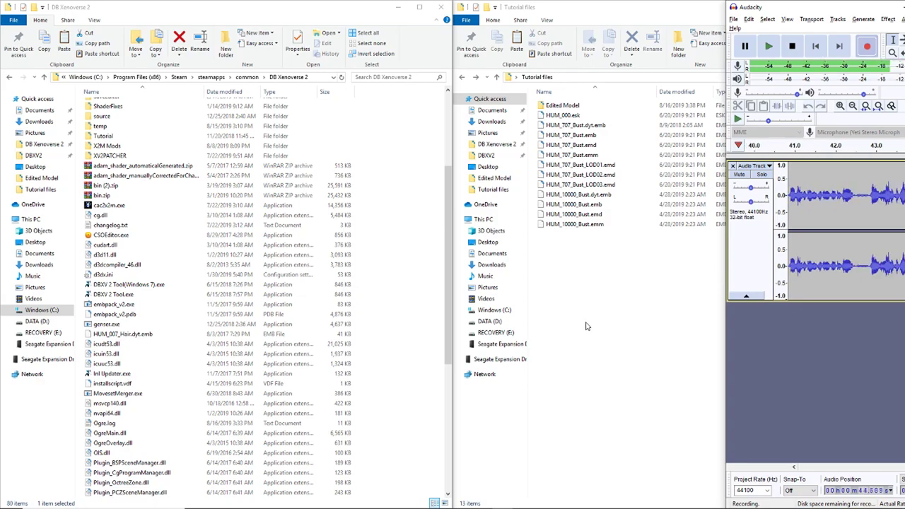
Bring the Tutorial files Explorer window to the front, beside the DB Xenoverse 2 game folder
click(585, 326)
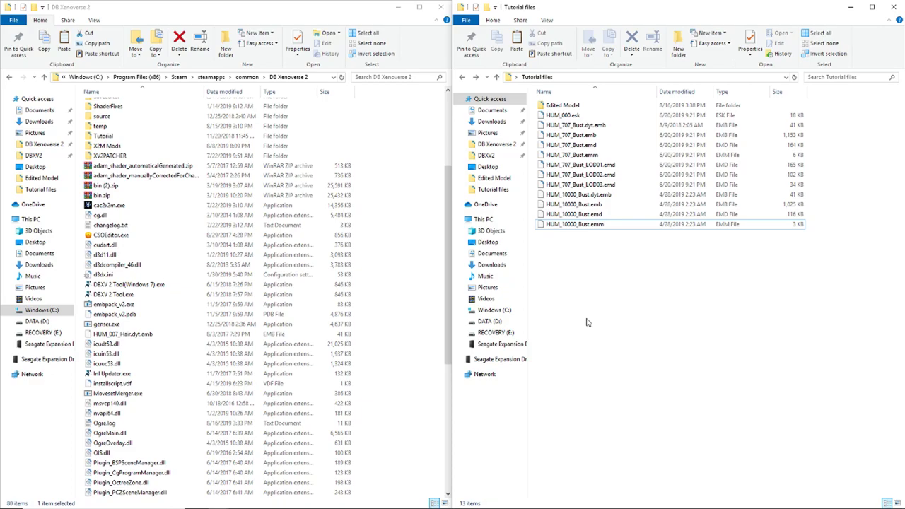
Select HUM_000.esk and HUM_707_Bust.emd together in the Tutorial files folder
drag(447, 269, 447, 196)
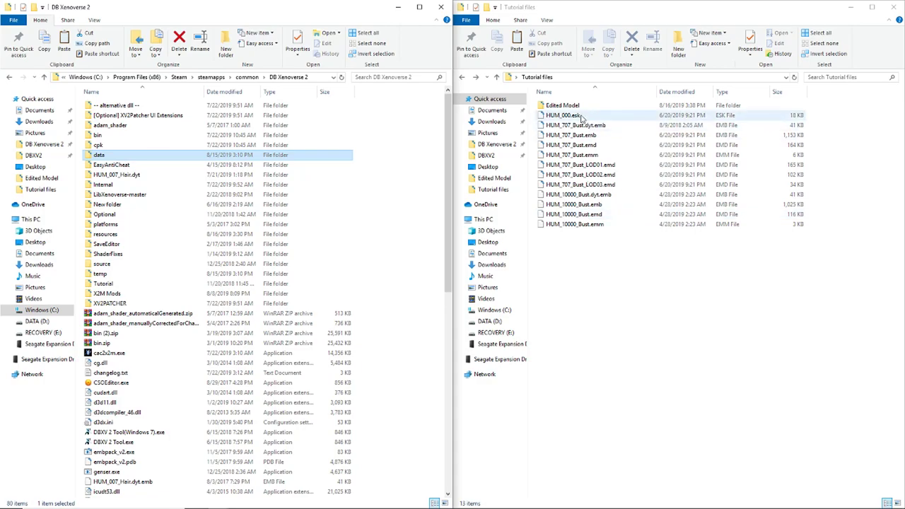
click(581, 116)
ctrl+click(593, 145)
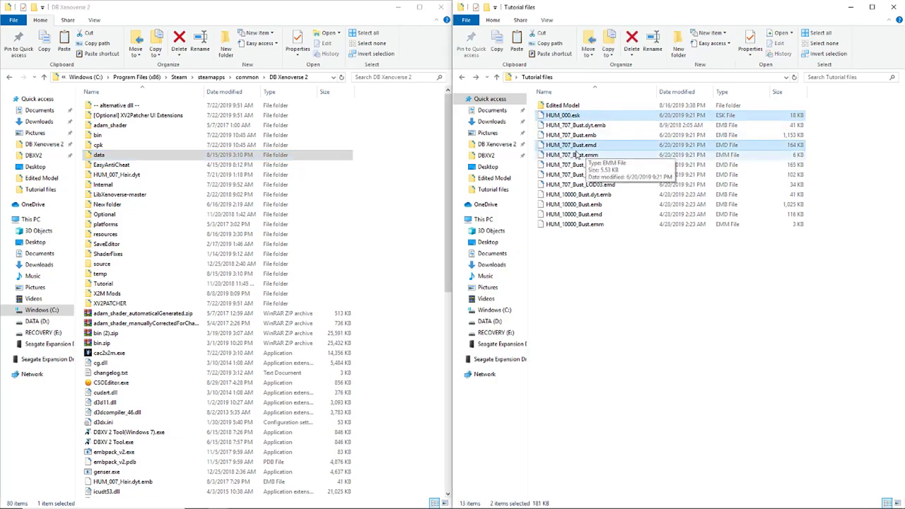
Convert HUM_000.esk with HUM_707_Bust.emd to FBX using emdfbx.exe in LibXenoverse-master's bin folder
double_click(145, 197)
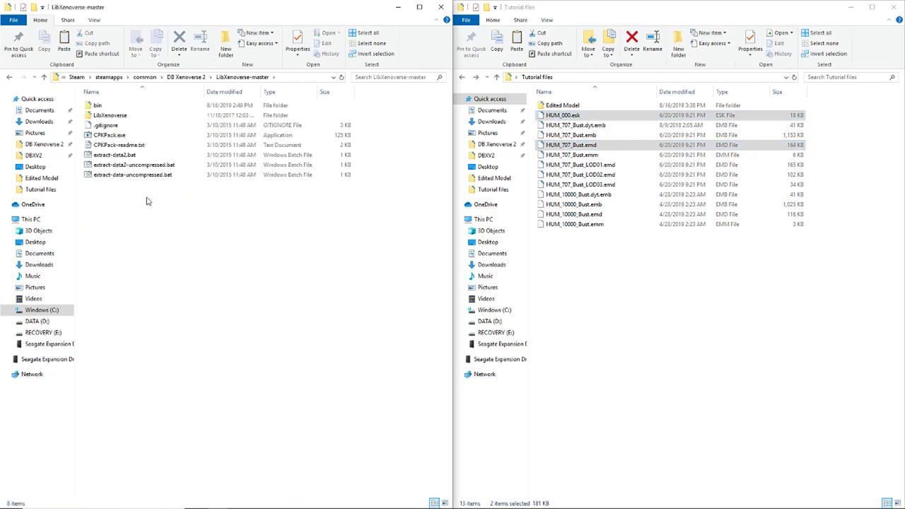
double_click(101, 105)
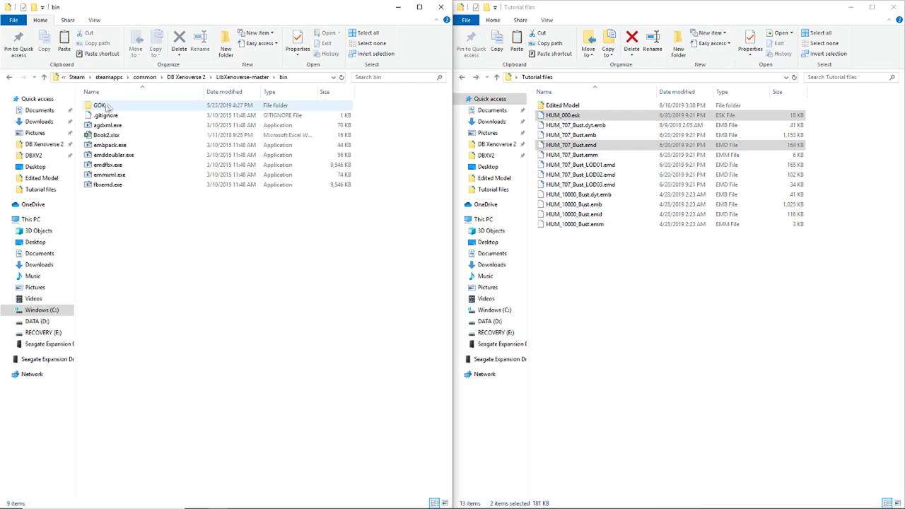
drag(571, 116, 162, 167)
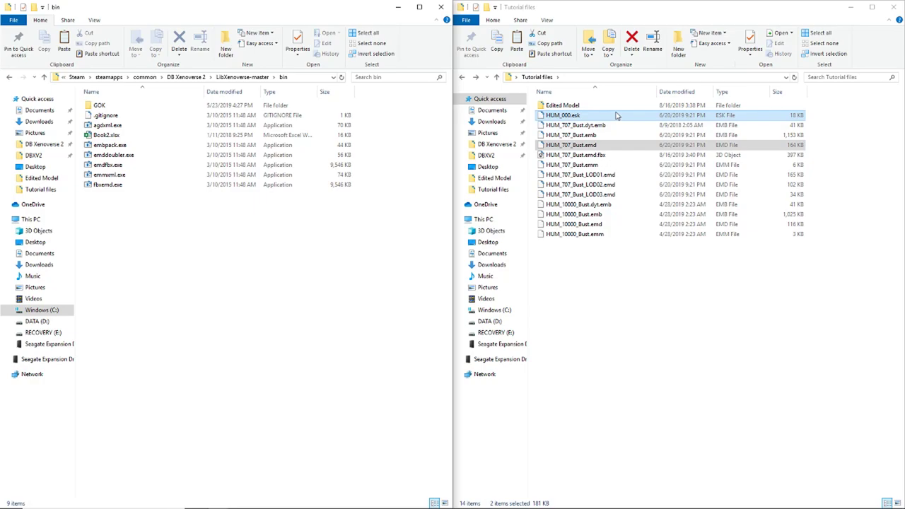
Convert HUM_000.esk with HUM_10000_Bust.emd to FBX, then switch to Blender
click(569, 115)
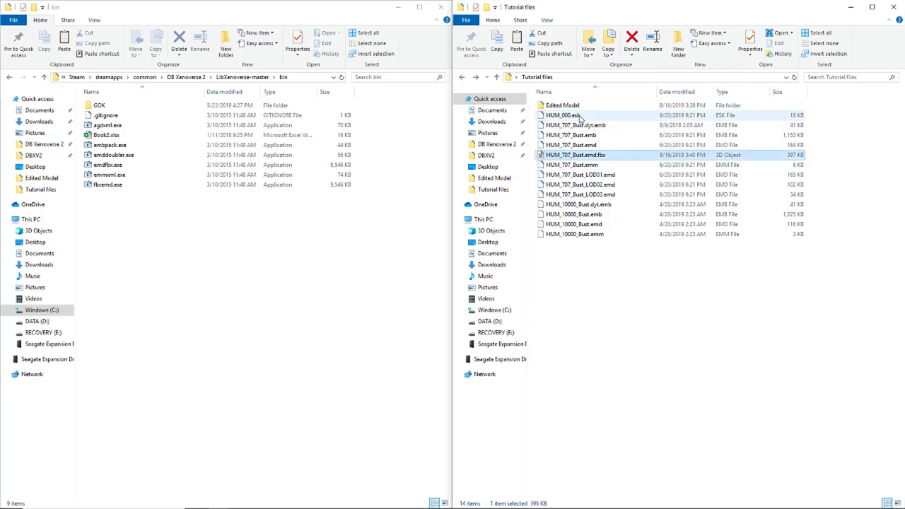
ctrl+click(574, 224)
drag(574, 224, 139, 170)
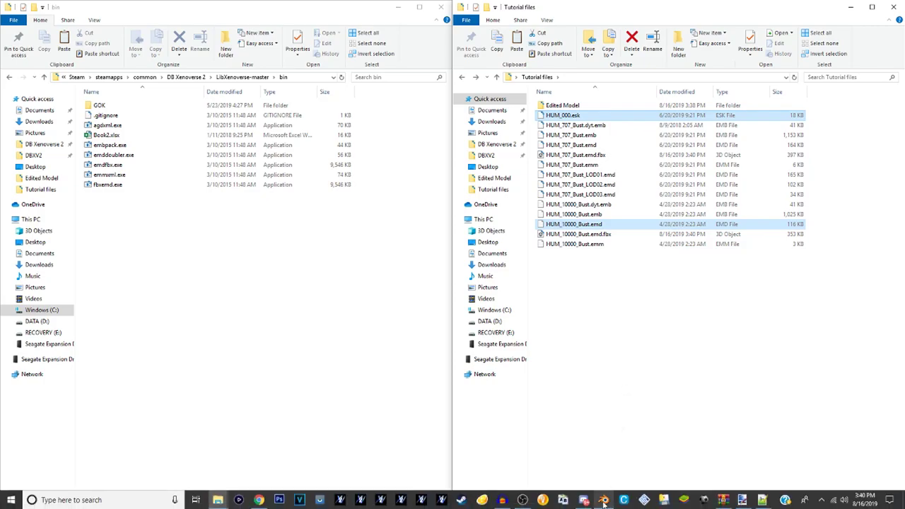
click(604, 501)
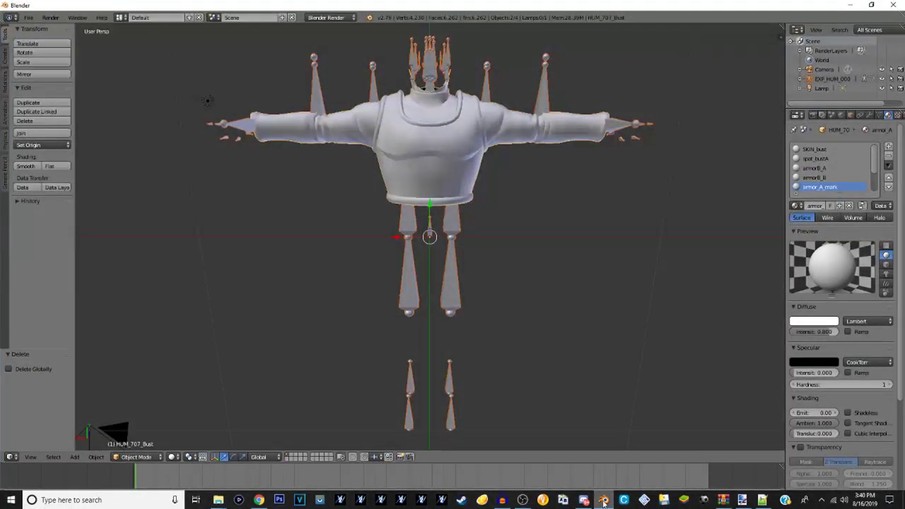
Reload the Blender start-up file for a fresh default scene
click(28, 17)
click(33, 29)
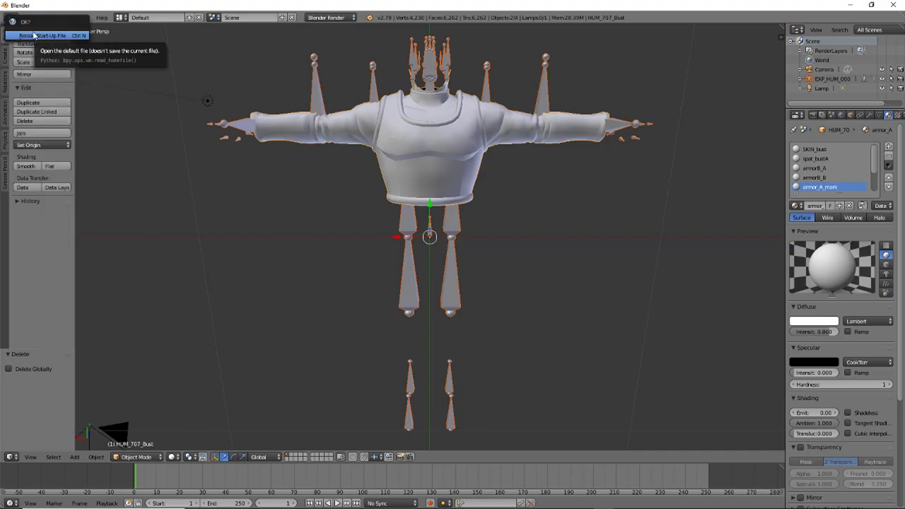
click(37, 35)
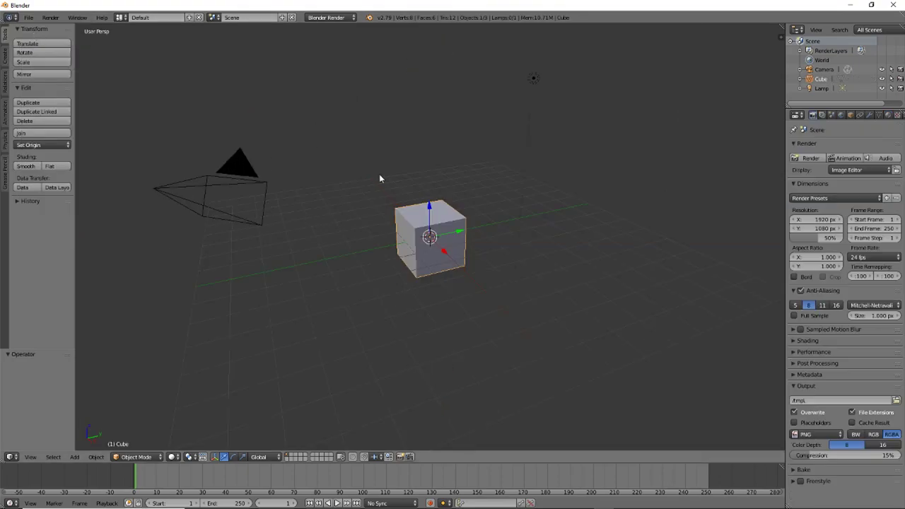
scroll(425, 273, up, 2)
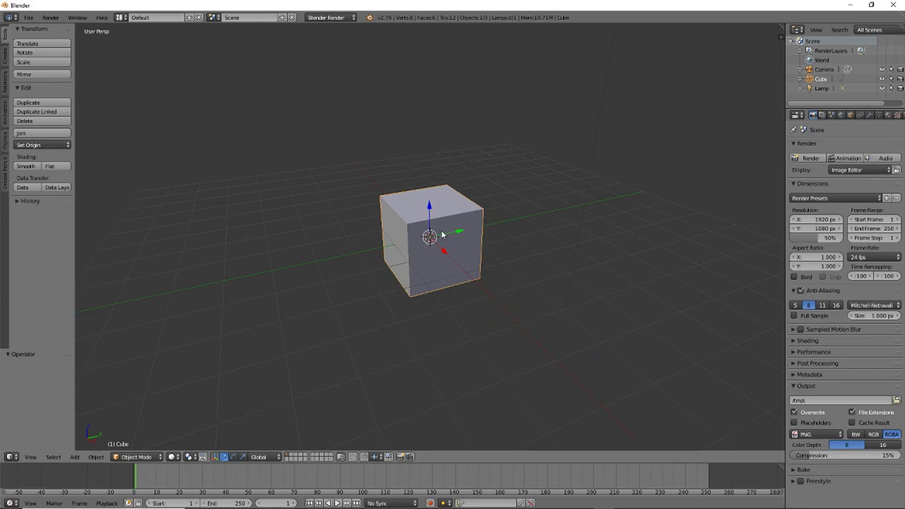
Delete the default cube, leaving only the camera and lamp
key(x)
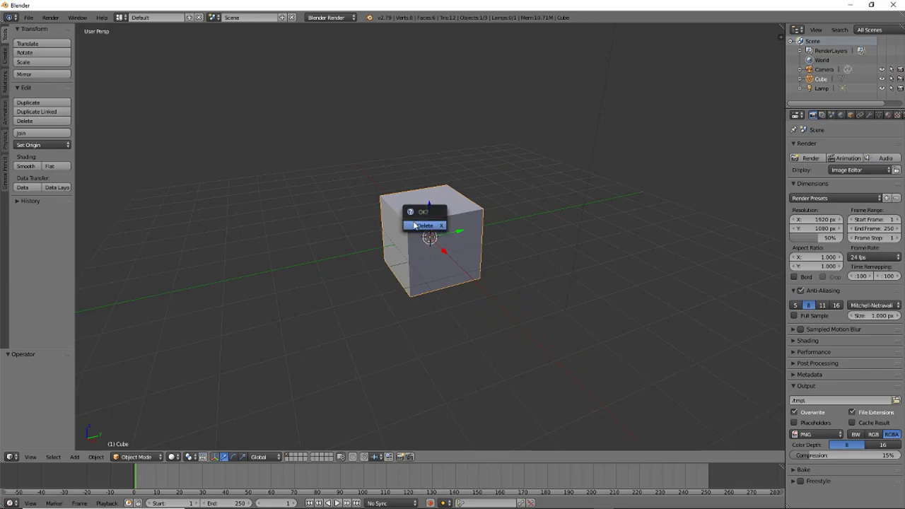
click(417, 226)
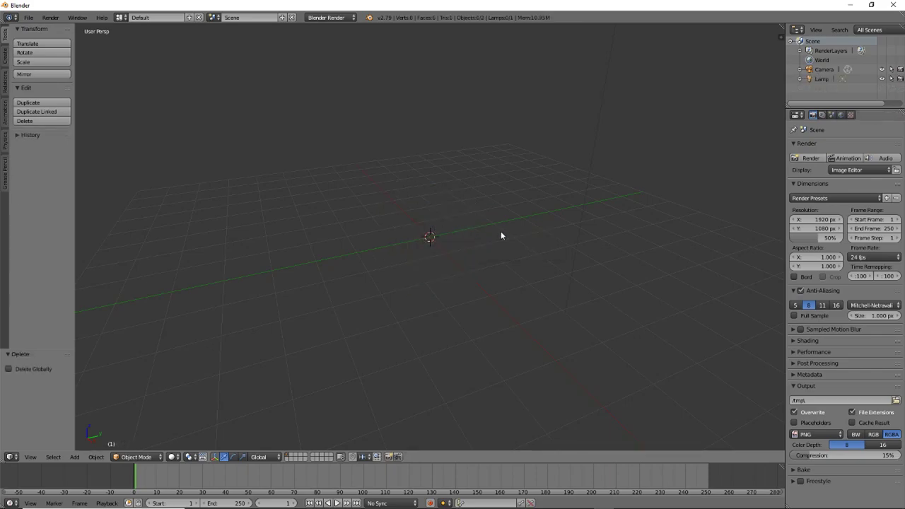
middle_drag(499, 231, 341, 162)
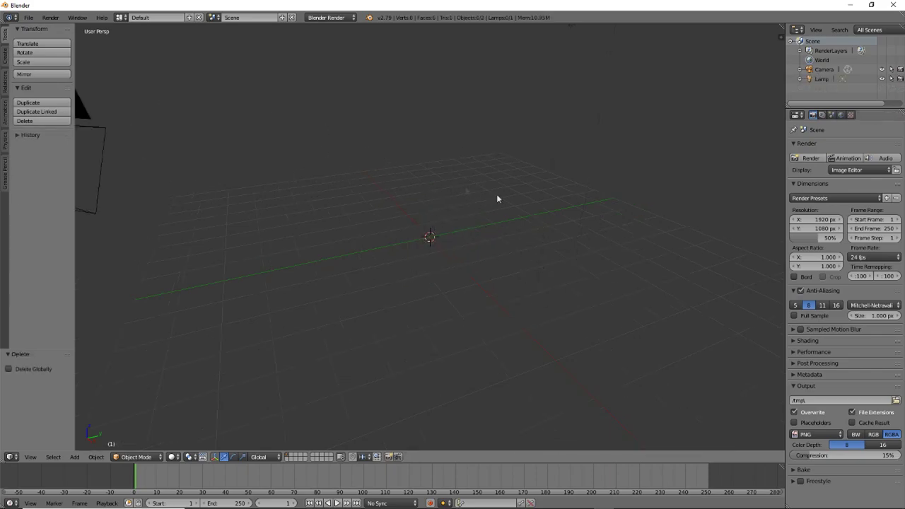
click(28, 18)
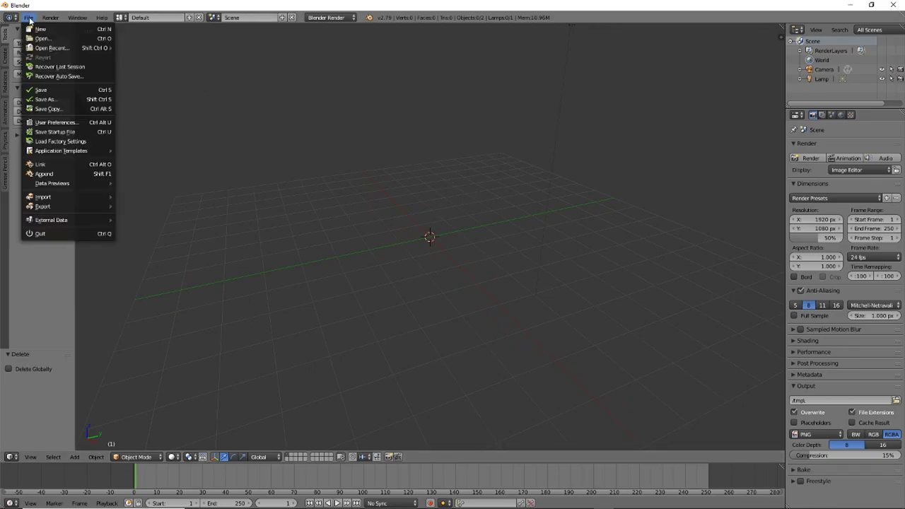
Import HUM_707_Bust.emd.fbx from the Tutorial files folder as an FBX model
mouse_move(102, 198)
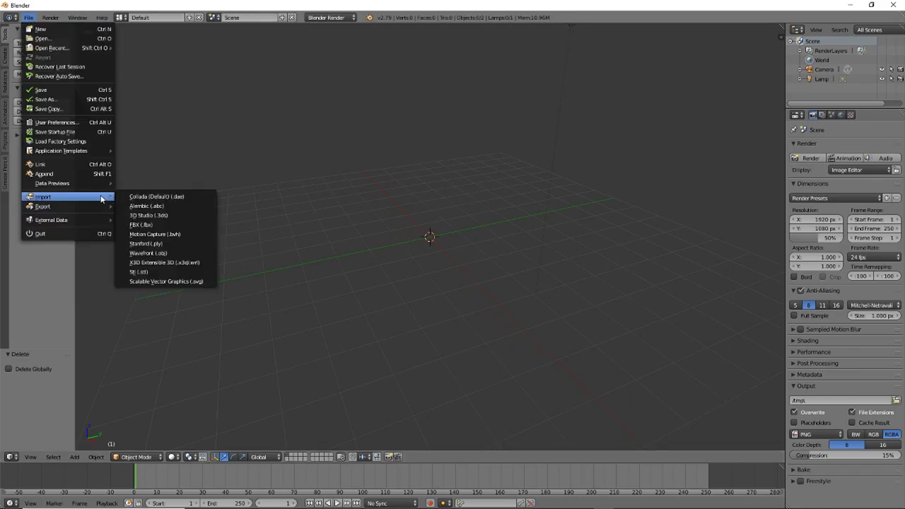
click(164, 224)
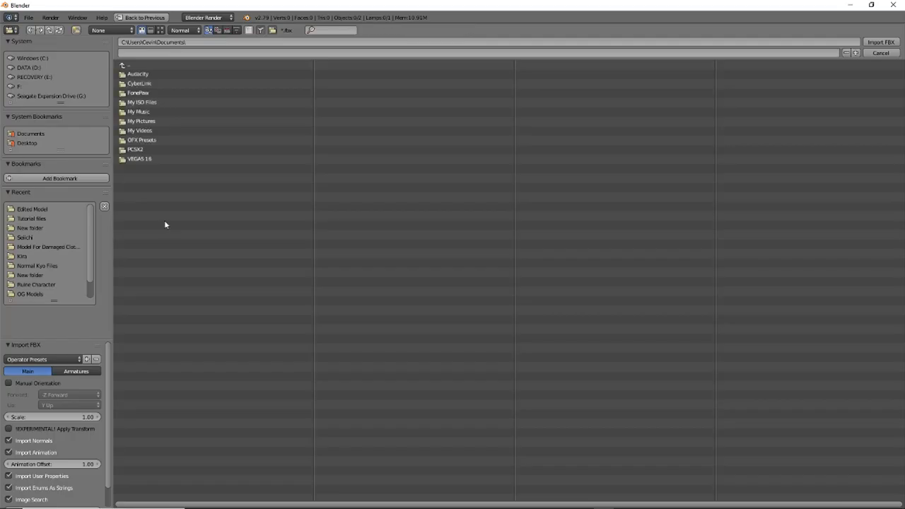
click(32, 218)
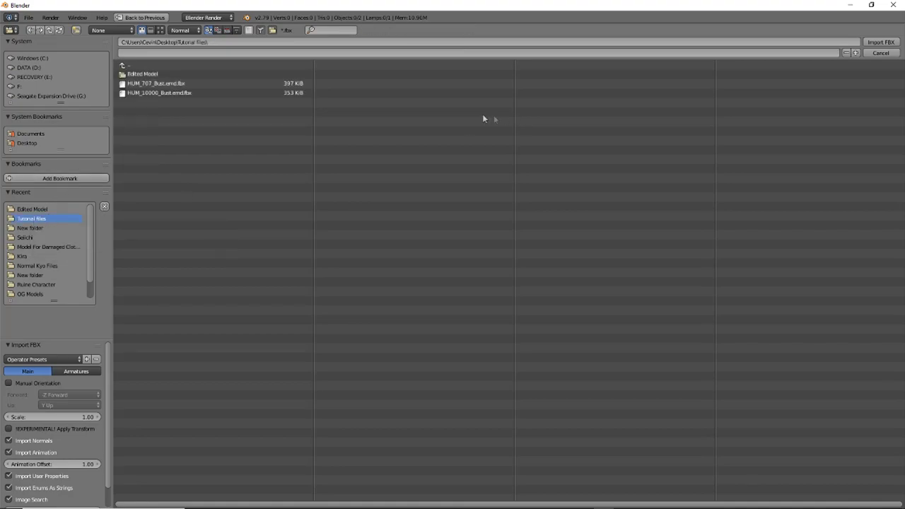
click(300, 84)
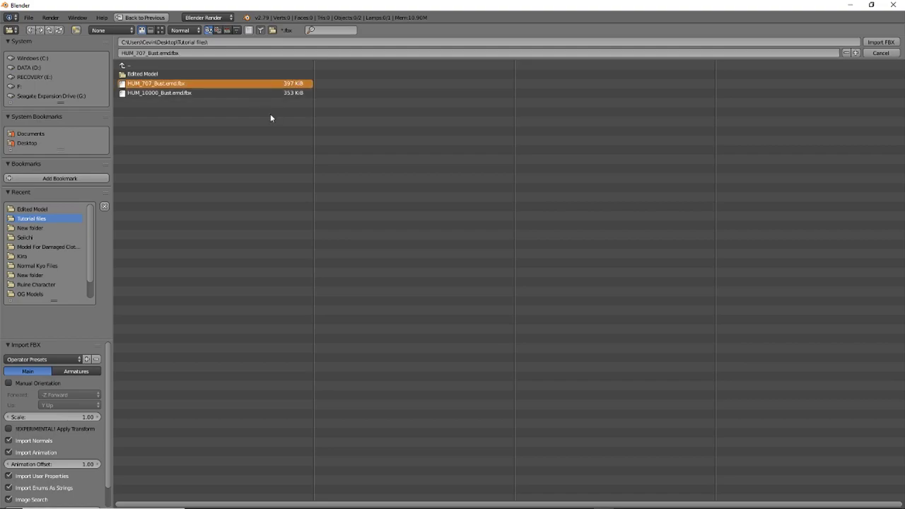
double_click(140, 85)
scroll(438, 201, up, 10)
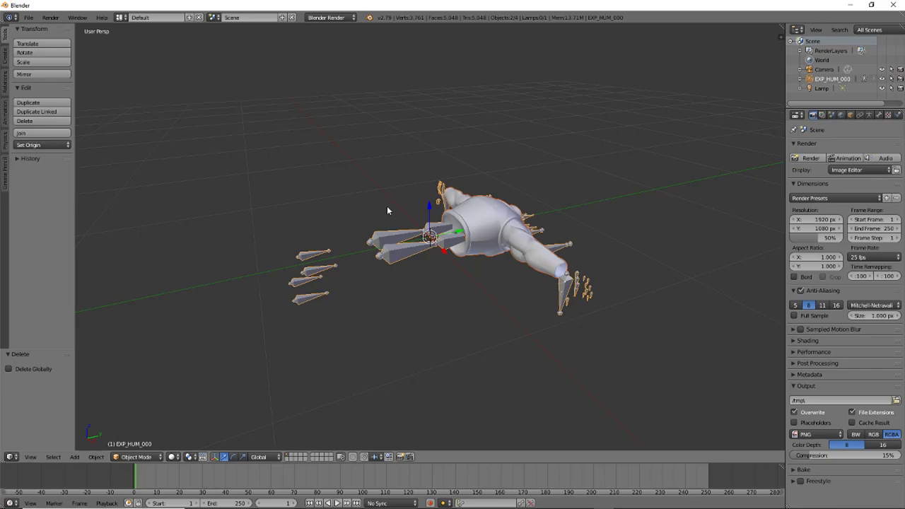
Orbit from top view until the bust stands upright facing front, then zoom in on it
key(KP_7)
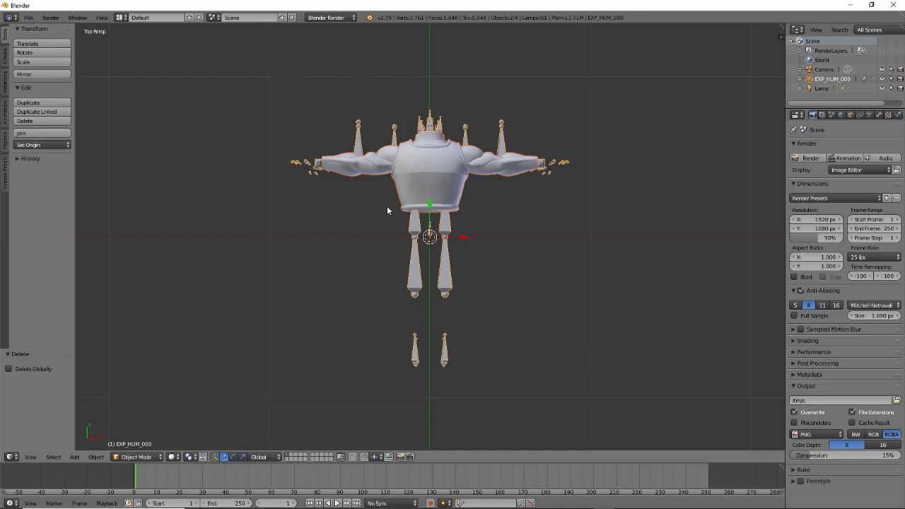
key(KP_8)
key(KP_8)
key(KP_8)
key(KP_8)
key(KP_8)
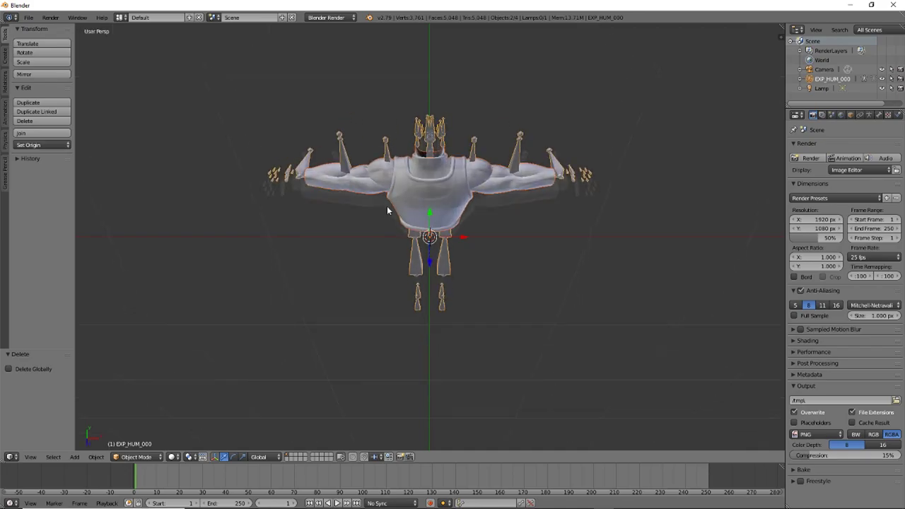
key(KP_8)
key(KP_8)
key(KP_8)
key(KP_8)
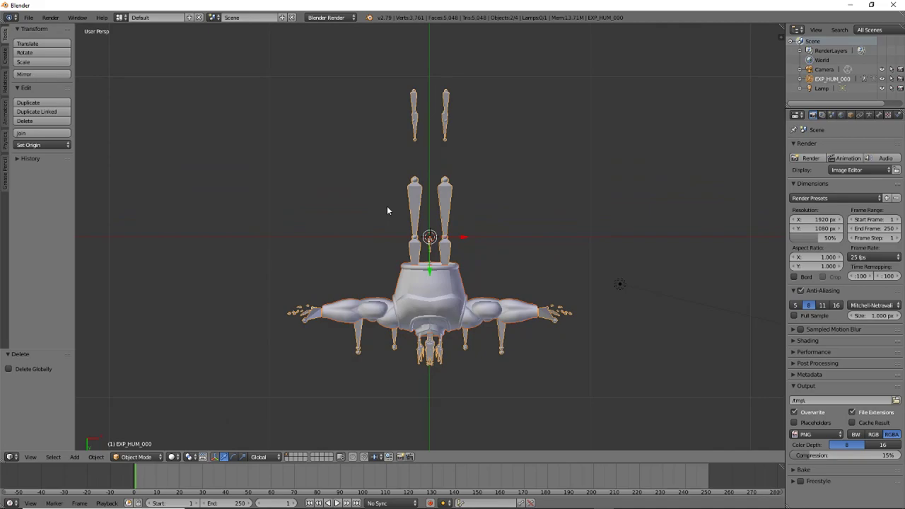
key(KP_9)
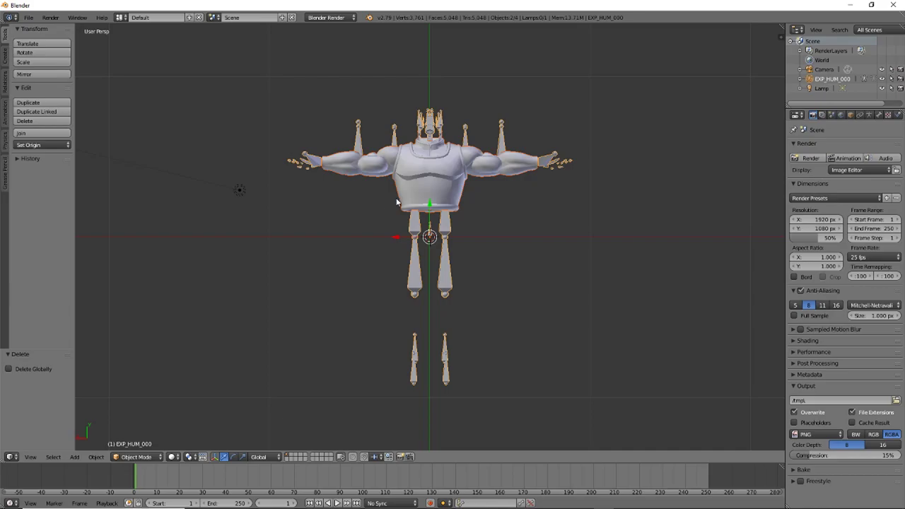
scroll(386, 211, up, 2)
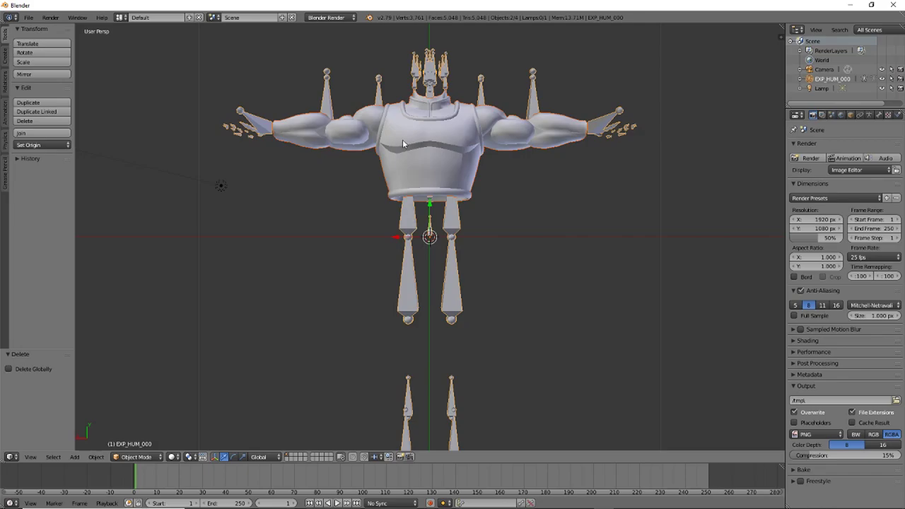
Select the HUM_707_Bust mesh instead of the EXP_HUM_000 armature
right_click(355, 139)
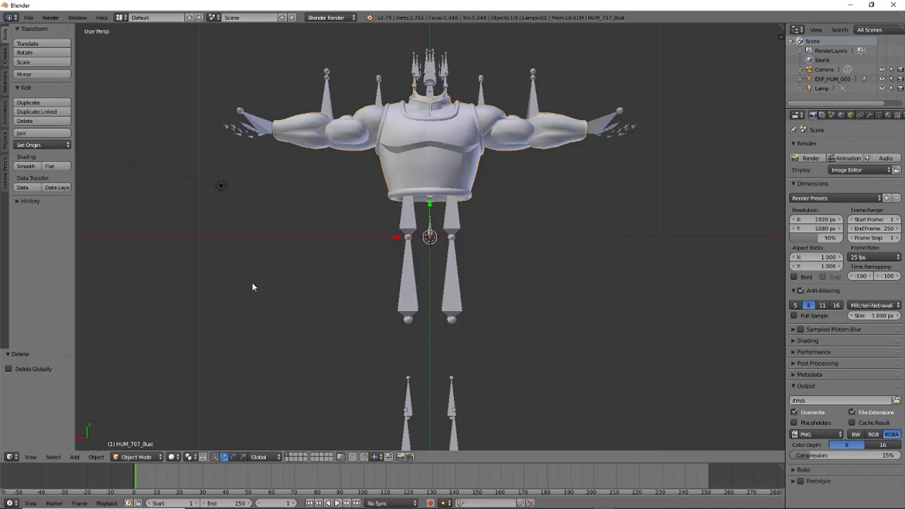
click(131, 457)
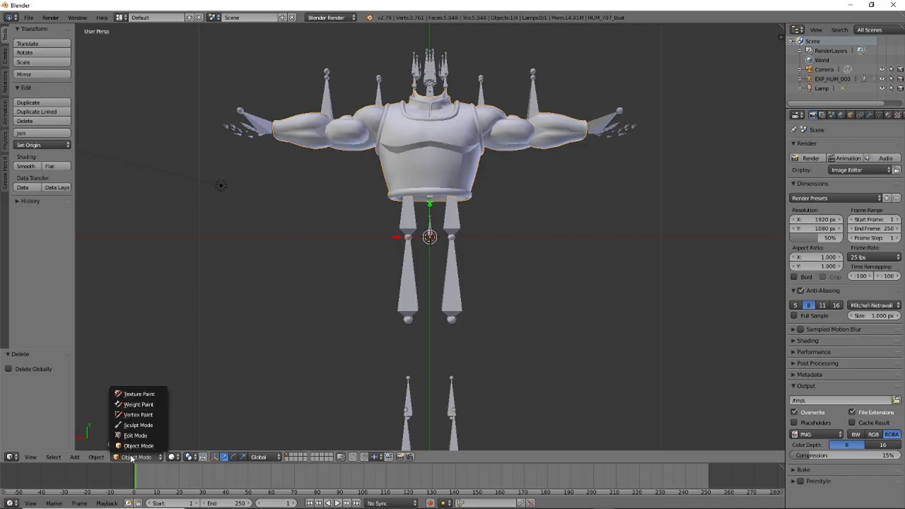
Put HUM_707_Bust into Edit Mode and make armorB_A the active material slot
click(136, 436)
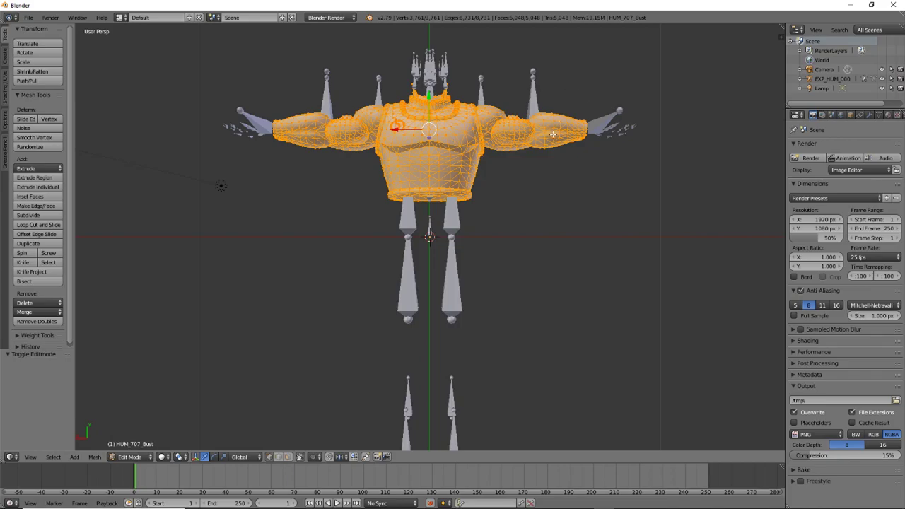
click(888, 116)
scroll(879, 171, up, 1)
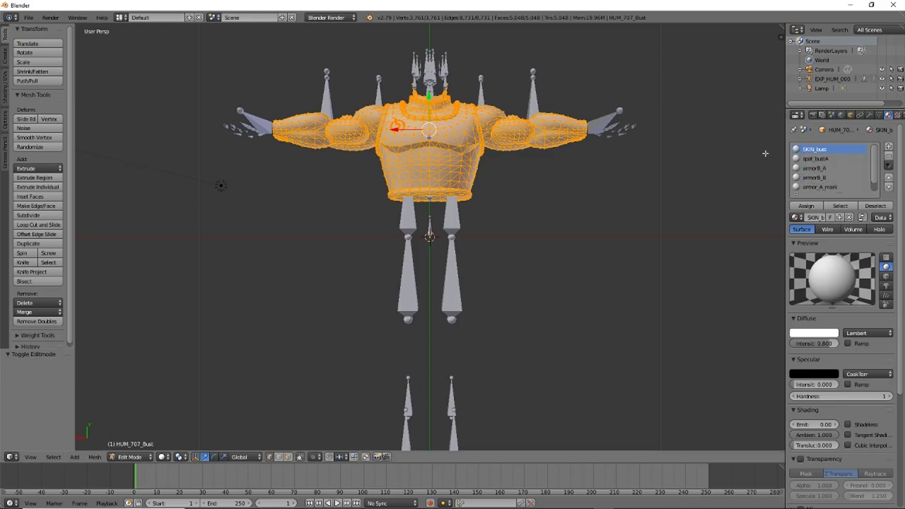
click(822, 169)
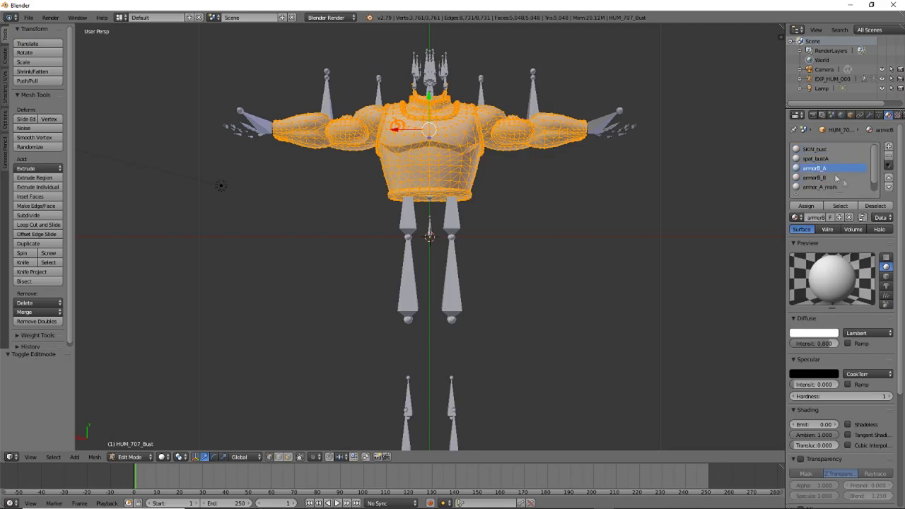
Deselect the armorB_A, armorB_B and armor_A_mark faces, leaving only the skin selected
click(874, 206)
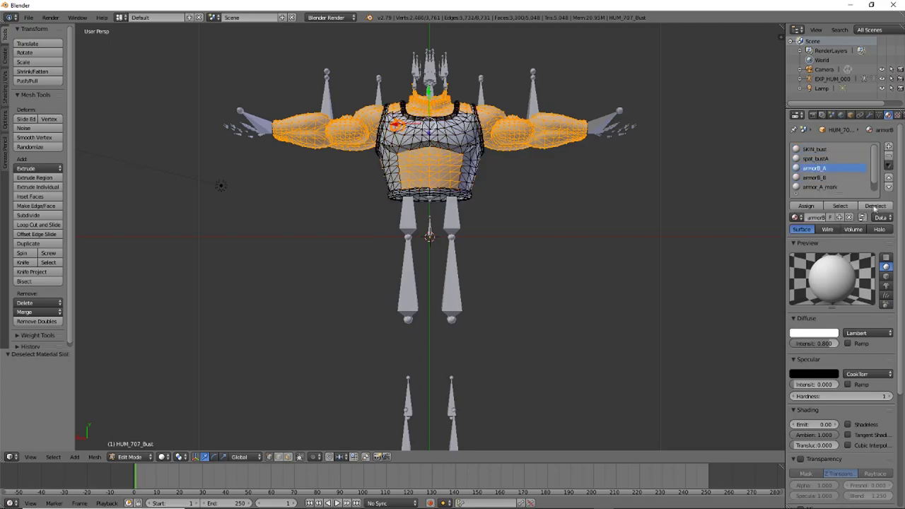
click(824, 177)
click(874, 206)
click(822, 186)
click(875, 205)
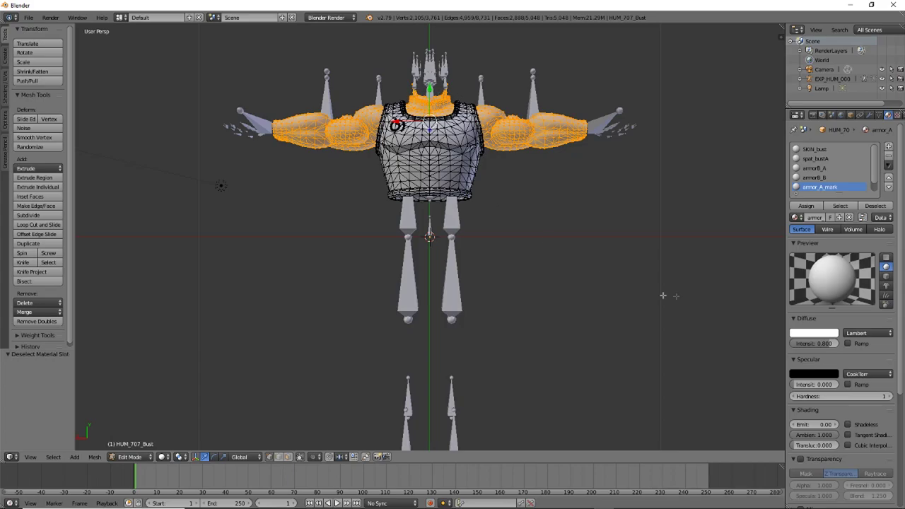
key(x)
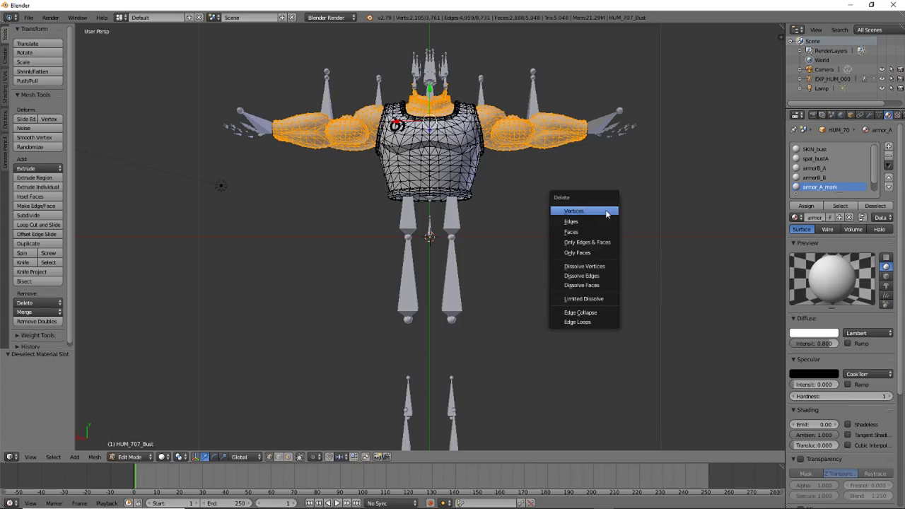
Delete the selected skin vertices, return to Object Mode and briefly preview the animation
click(591, 212)
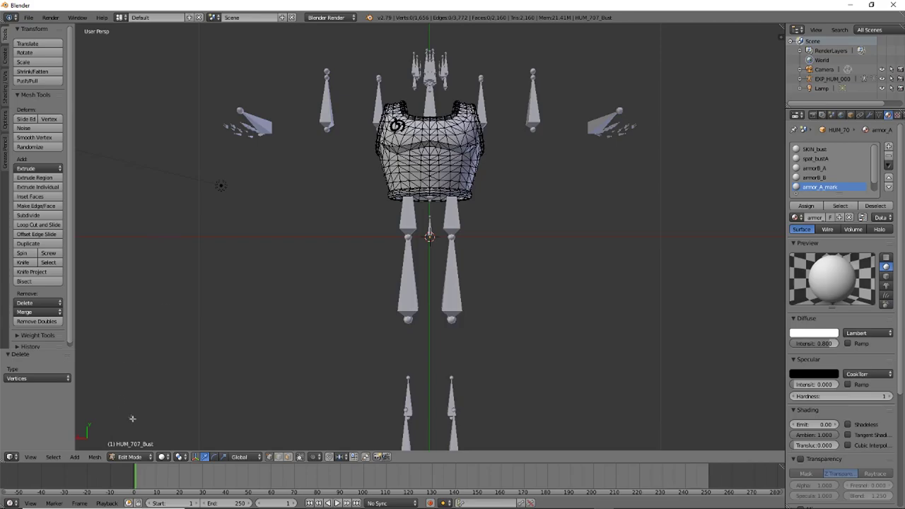
click(128, 456)
click(132, 445)
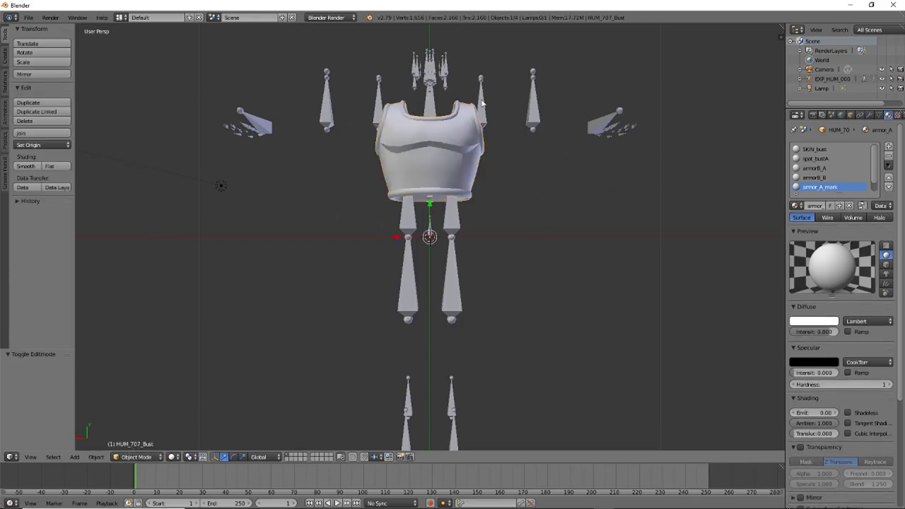
key(alt+a)
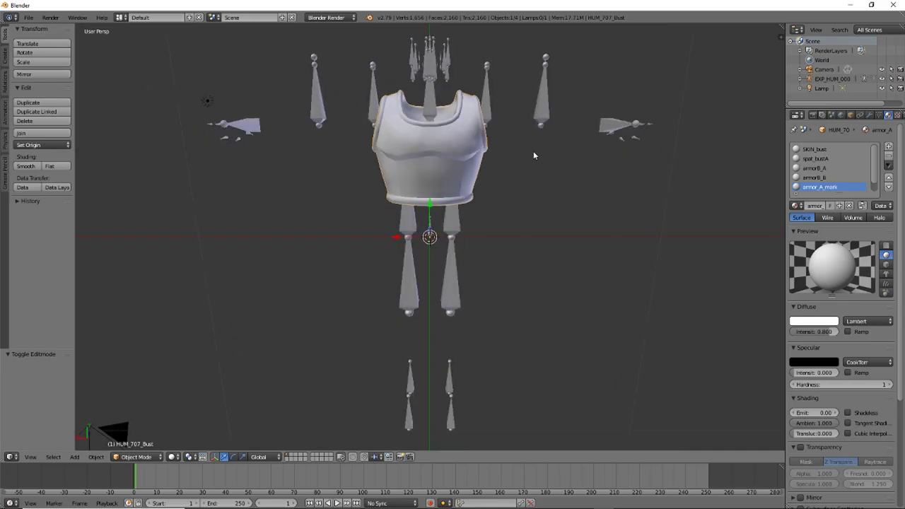
key(Escape)
key(KP_8)
Import HUM_10000_Bust.emd.fbx as an FBX into the scene
click(29, 18)
mouse_move(99, 197)
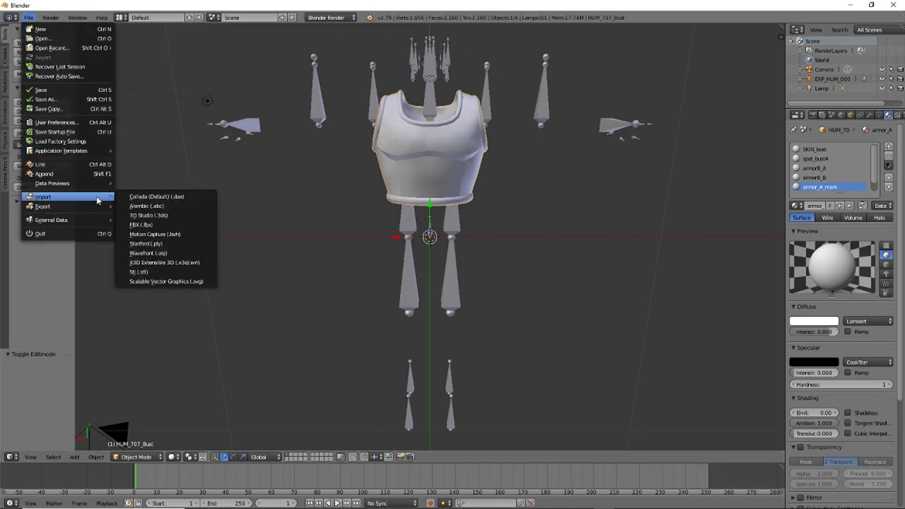
click(148, 226)
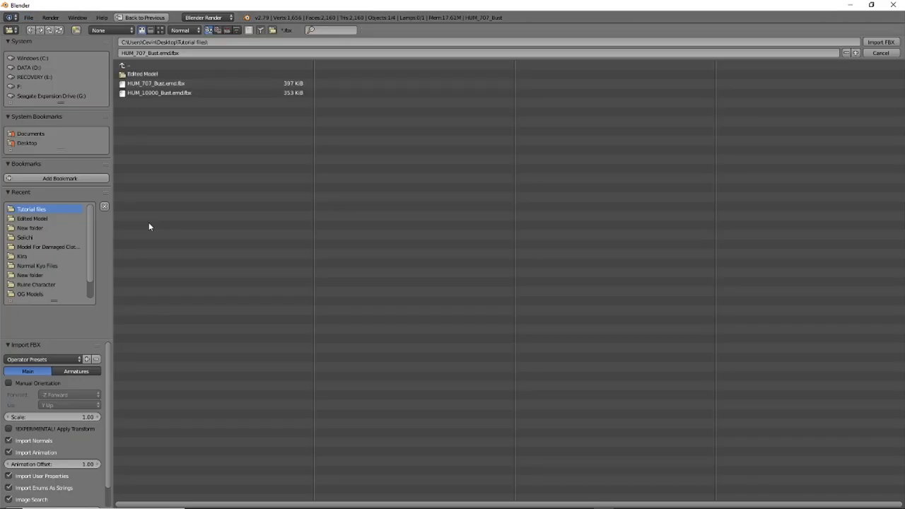
double_click(161, 95)
scroll(647, 188, up, 1)
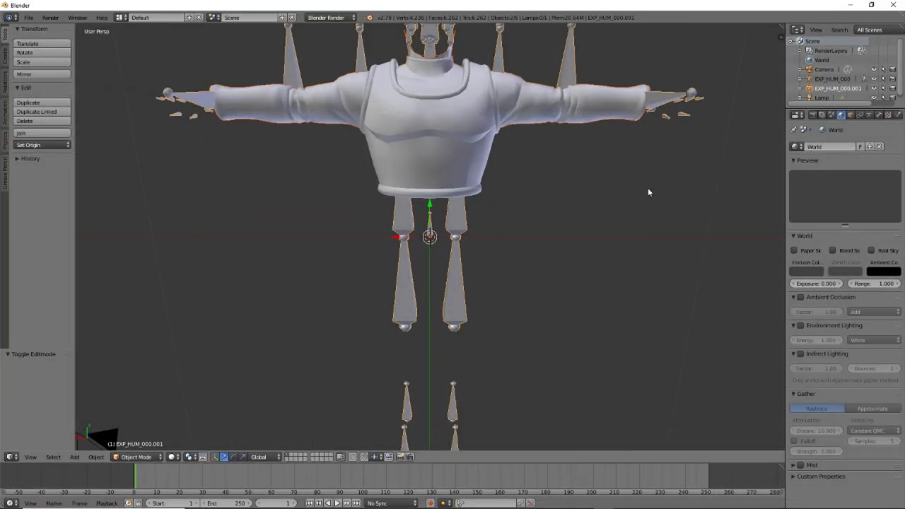
scroll(647, 191, down, 1)
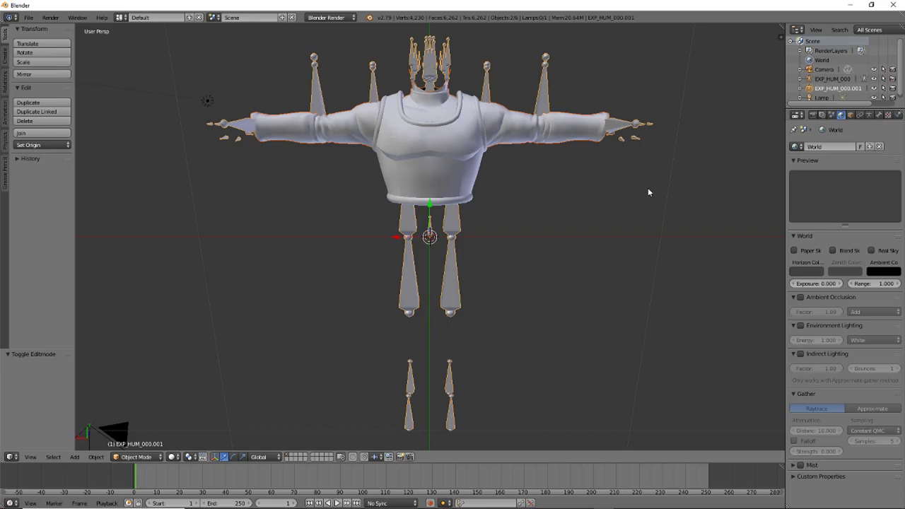
key(KP_8)
key(KP_8)
key(KP_8)
key(KP_8)
key(KP_8)
key(KP_8)
key(KP_8)
key(KP_8)
key(KP_8)
key(KP_8)
key(KP_8)
key(KP_8)
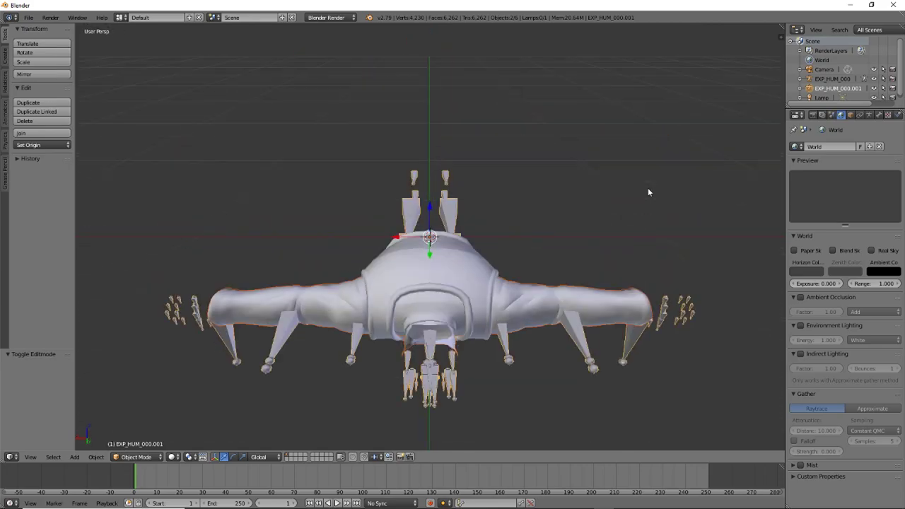
key(KP_8)
key(KP_8)
key(KP_8)
key(KP_8)
key(KP_8)
key(KP_8)
key(KP_8)
key(KP_8)
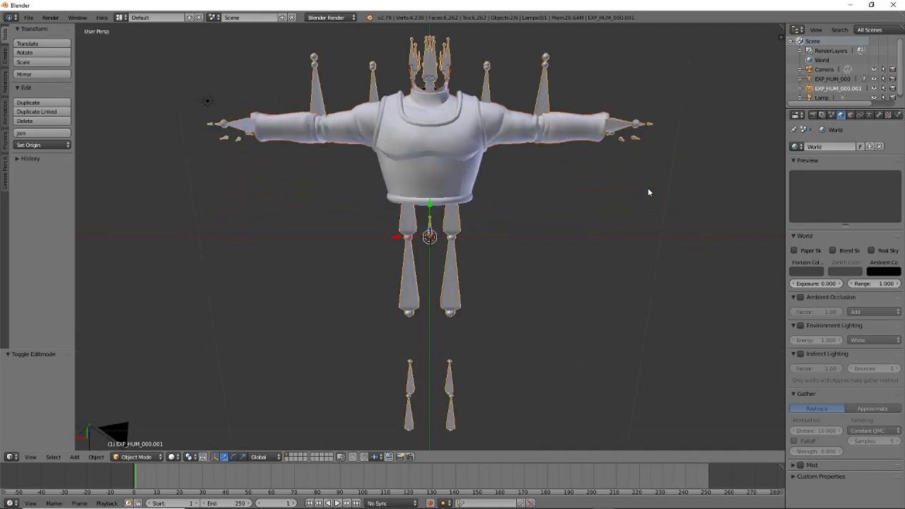
key(KP_8)
key(KP_8)
key(KP_8)
key(KP_8)
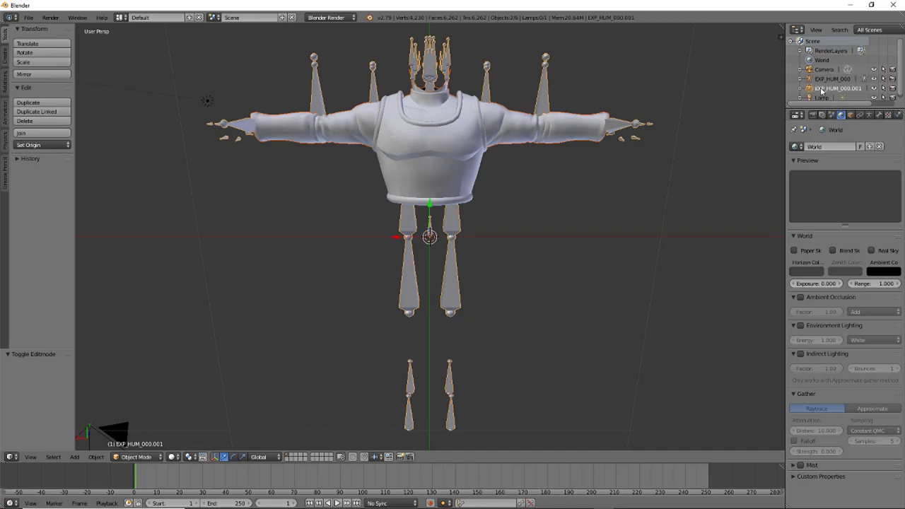
Delete the duplicate EXP_HUM_000.001 armature, keeping the imported HUM_10000_Bust mesh
right_click(821, 90)
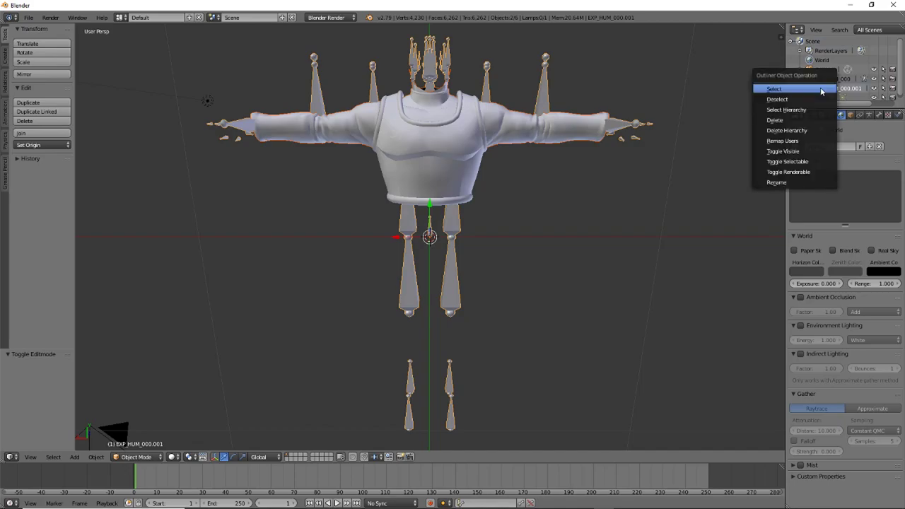
right_click(545, 97)
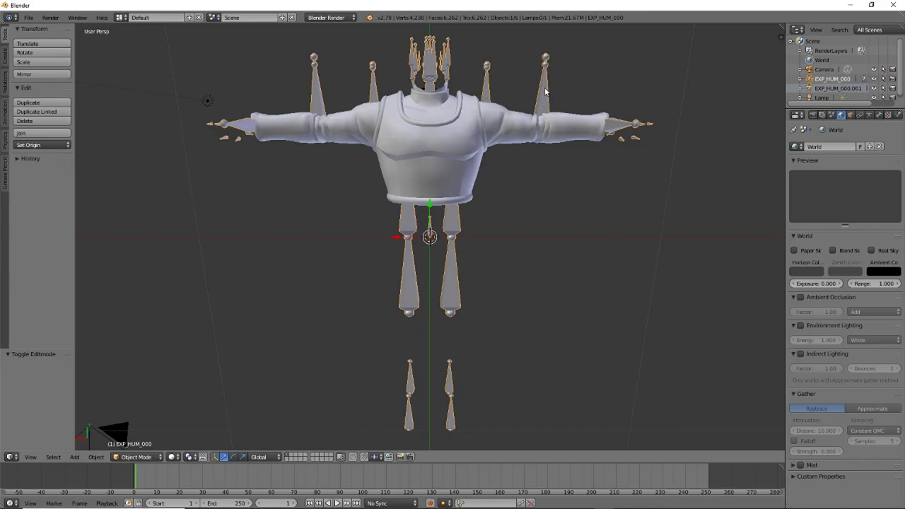
right_click(544, 101)
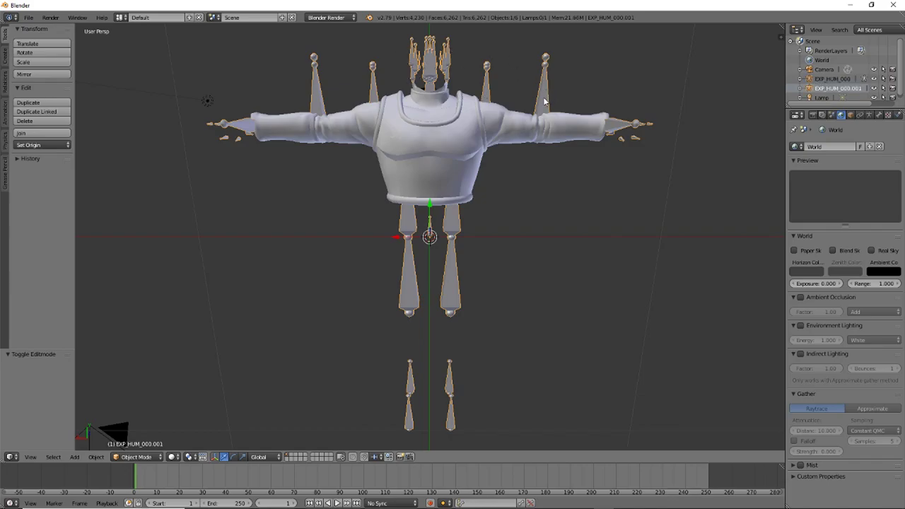
right_click(544, 101)
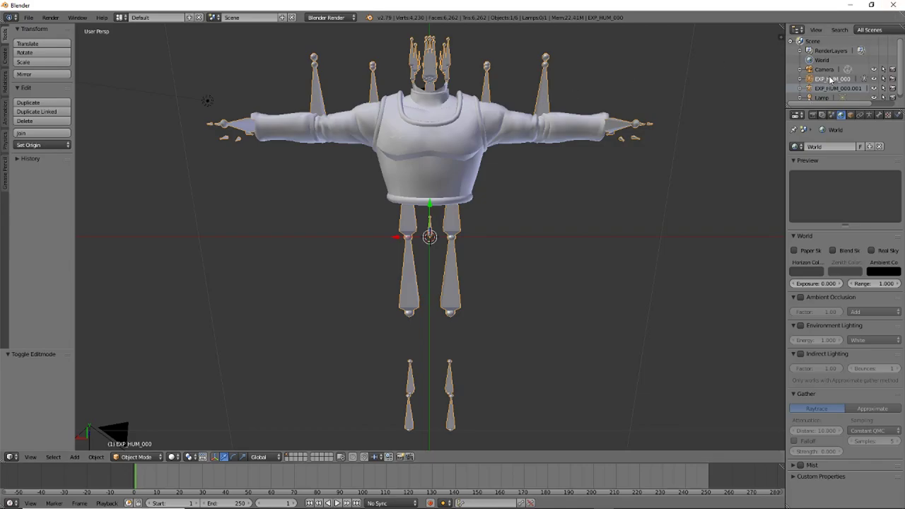
right_click(545, 99)
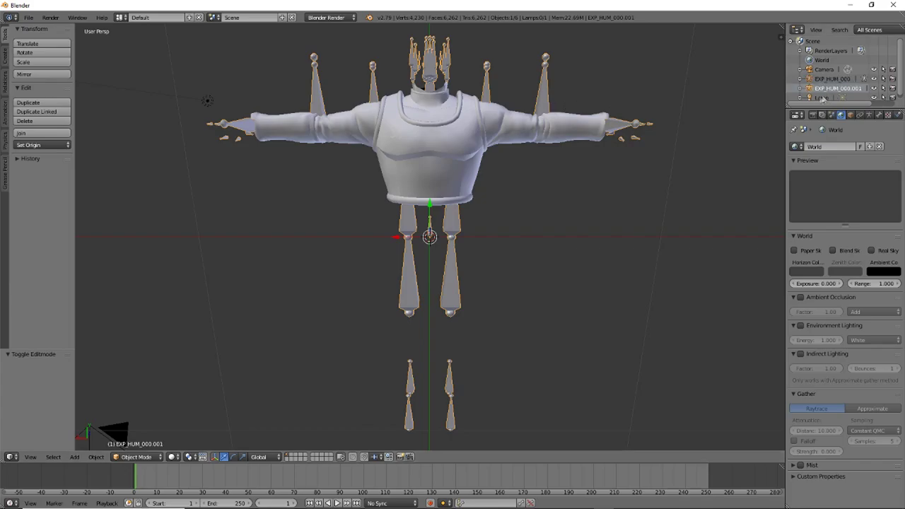
key(x)
click(635, 227)
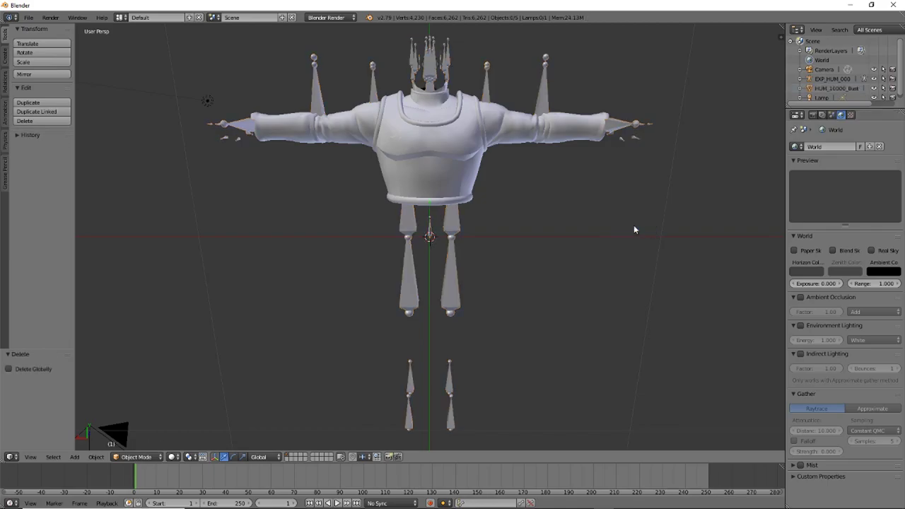